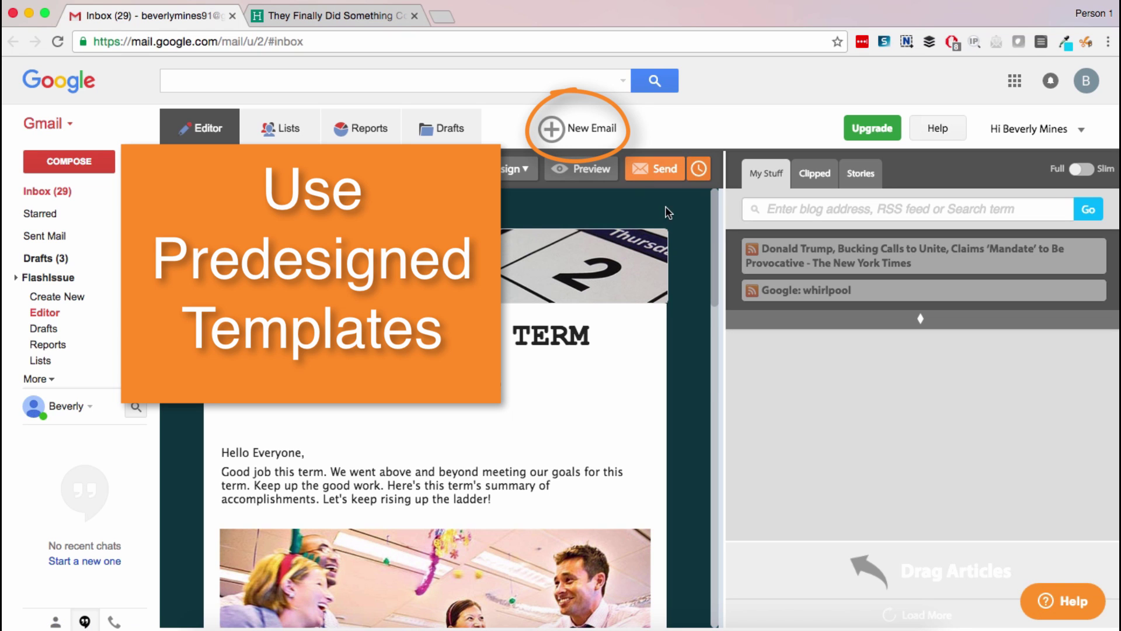
scroll(679, 283, down, 10)
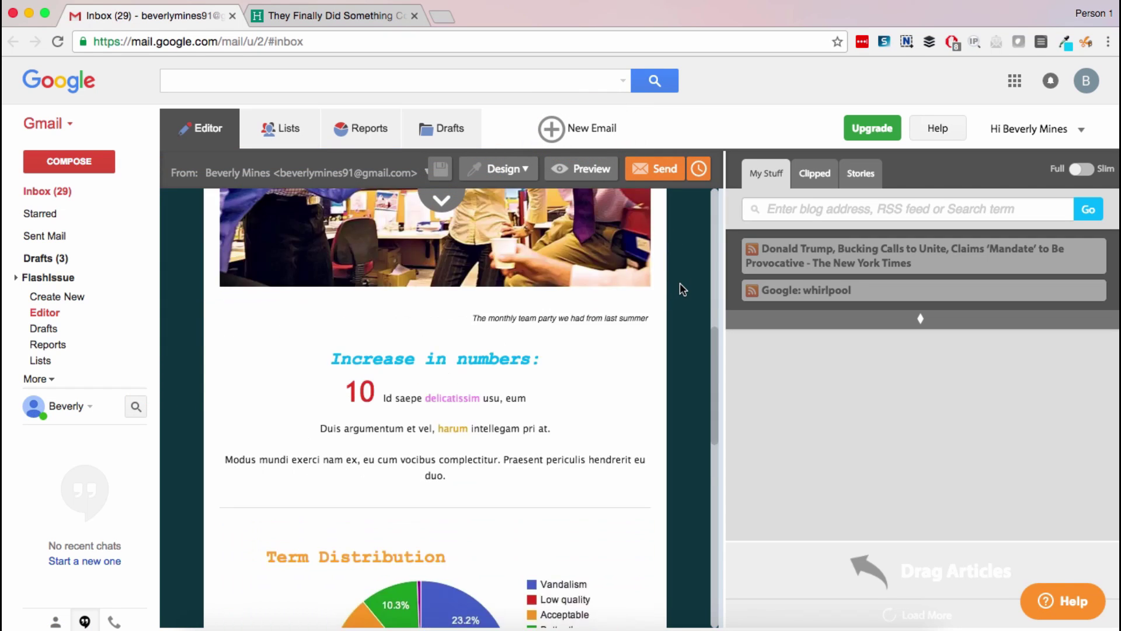
scroll(680, 283, down, 10)
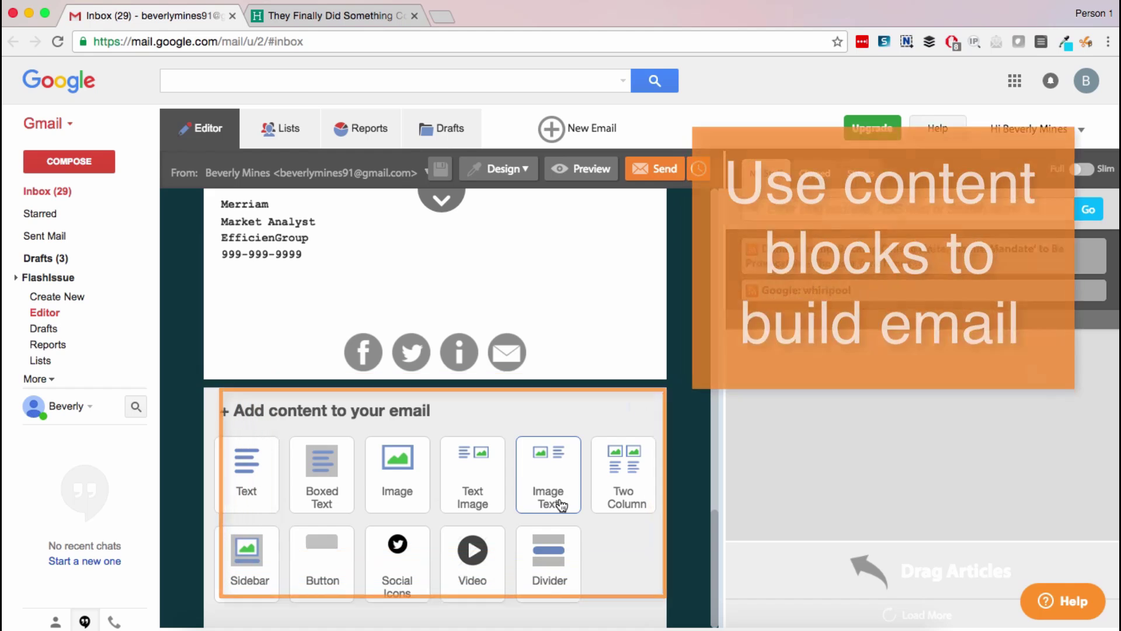
Add an image-with-text block and a pasted YouTube video, then move the social icons below the image
click(549, 475)
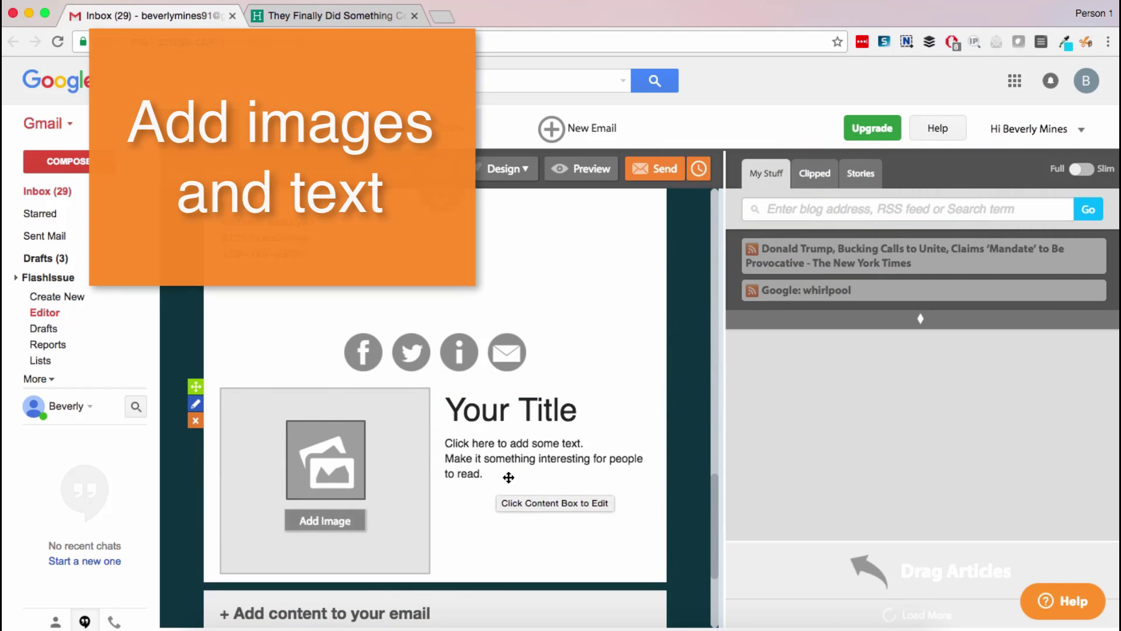
scroll(686, 418, down, 1)
scroll(685, 418, down, 3)
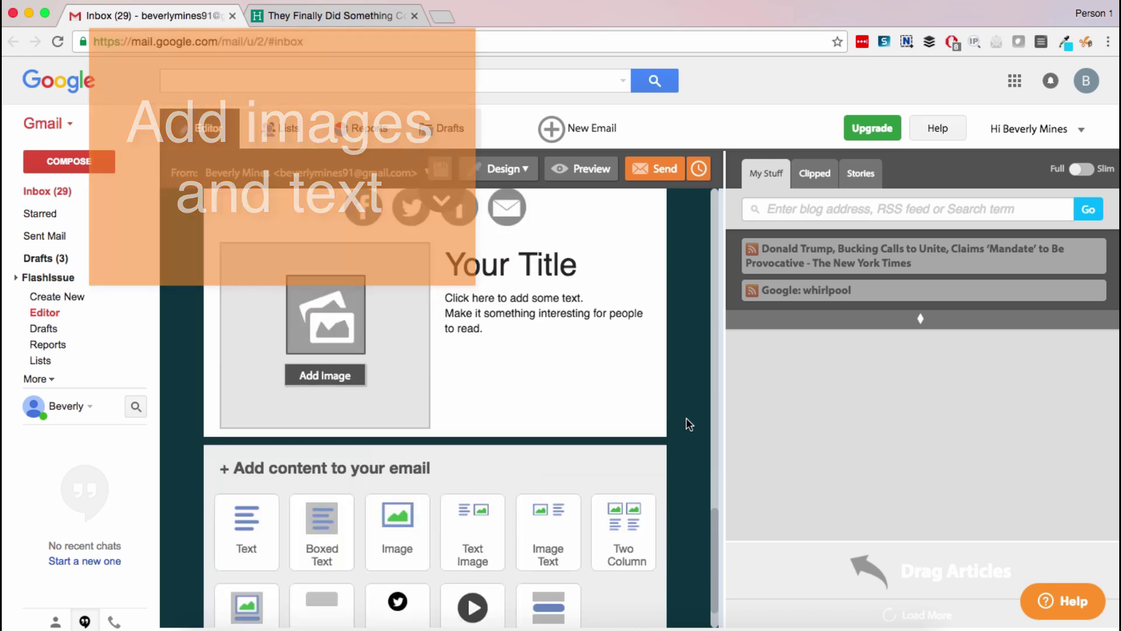
scroll(685, 418, down, 1)
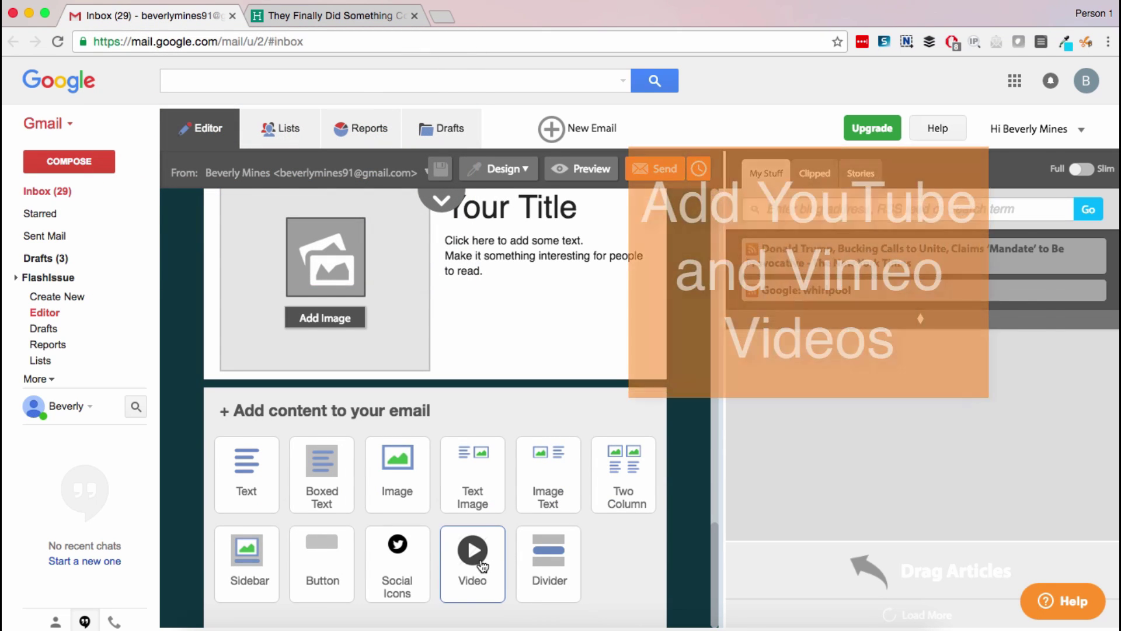
click(480, 559)
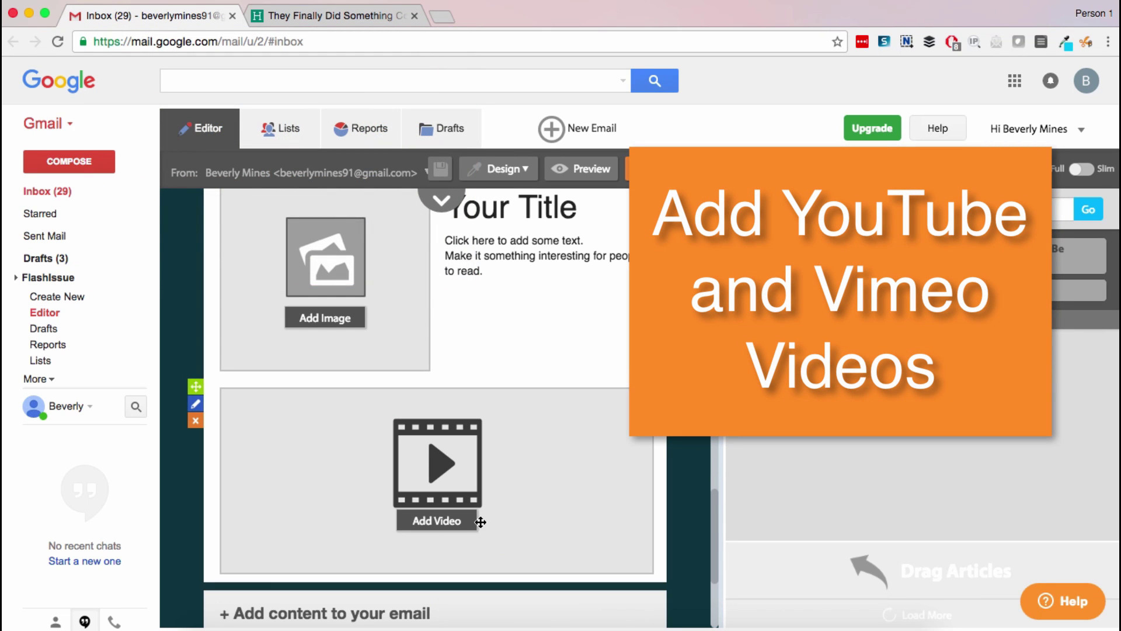
click(445, 523)
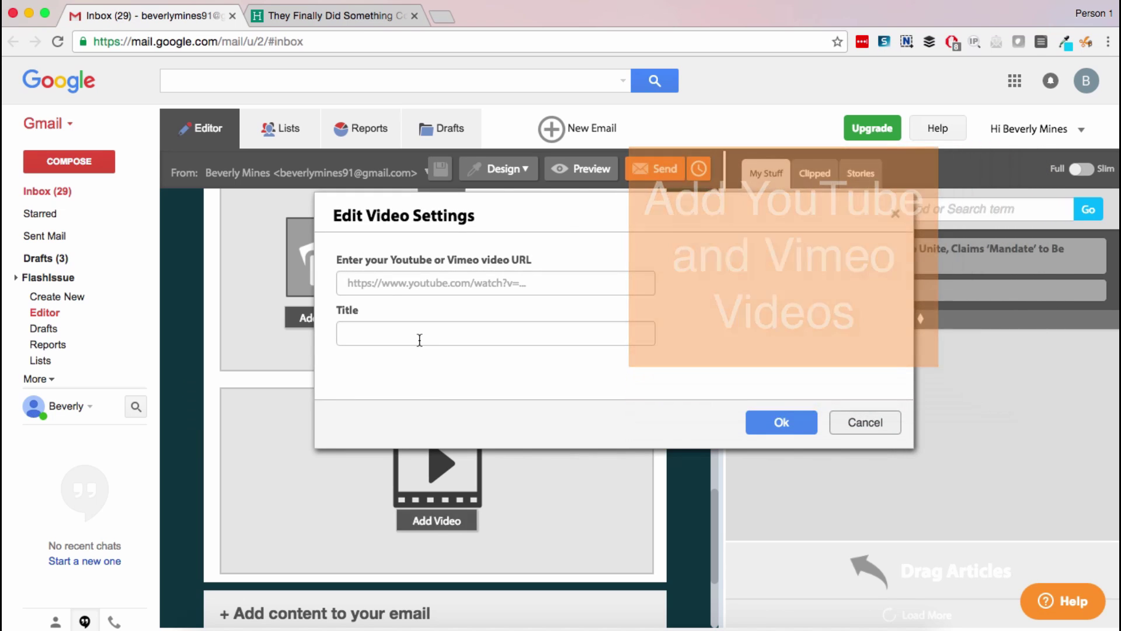
click(376, 284)
text(https://www.youtube.com/watch?v=_QdPW8JrYzQ)
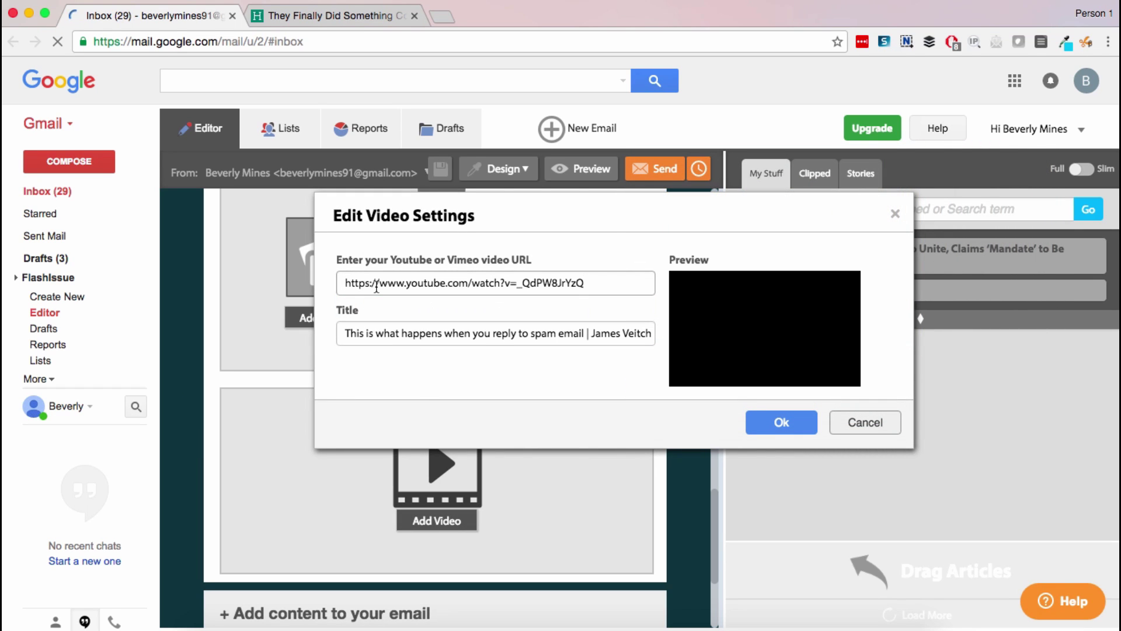
click(781, 422)
scroll(683, 395, up, 3)
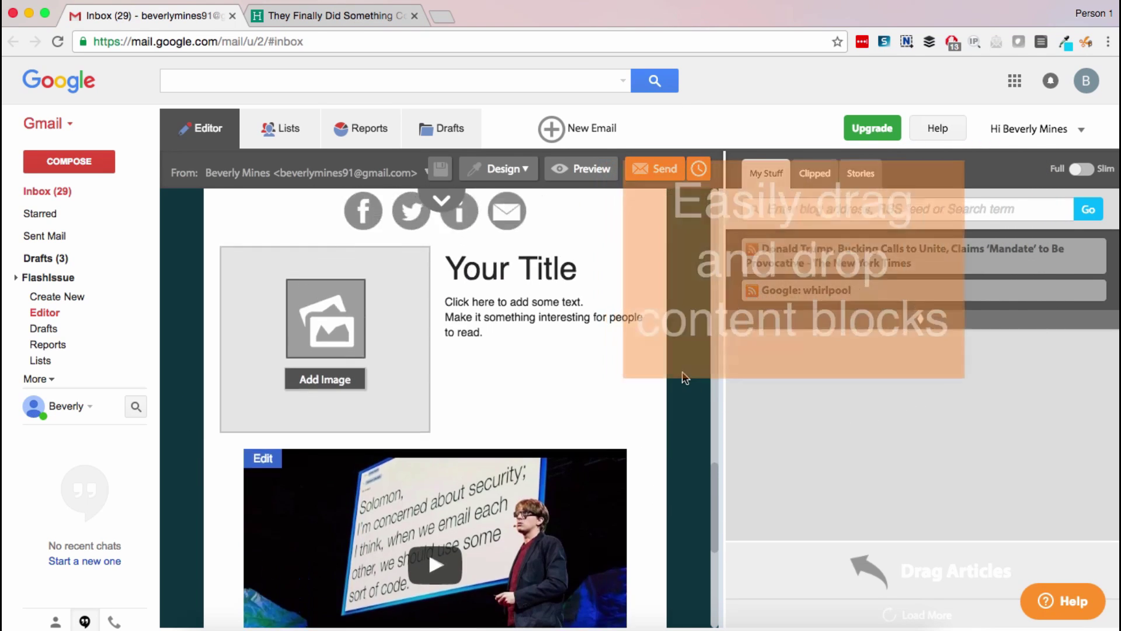
drag(576, 412, 569, 531)
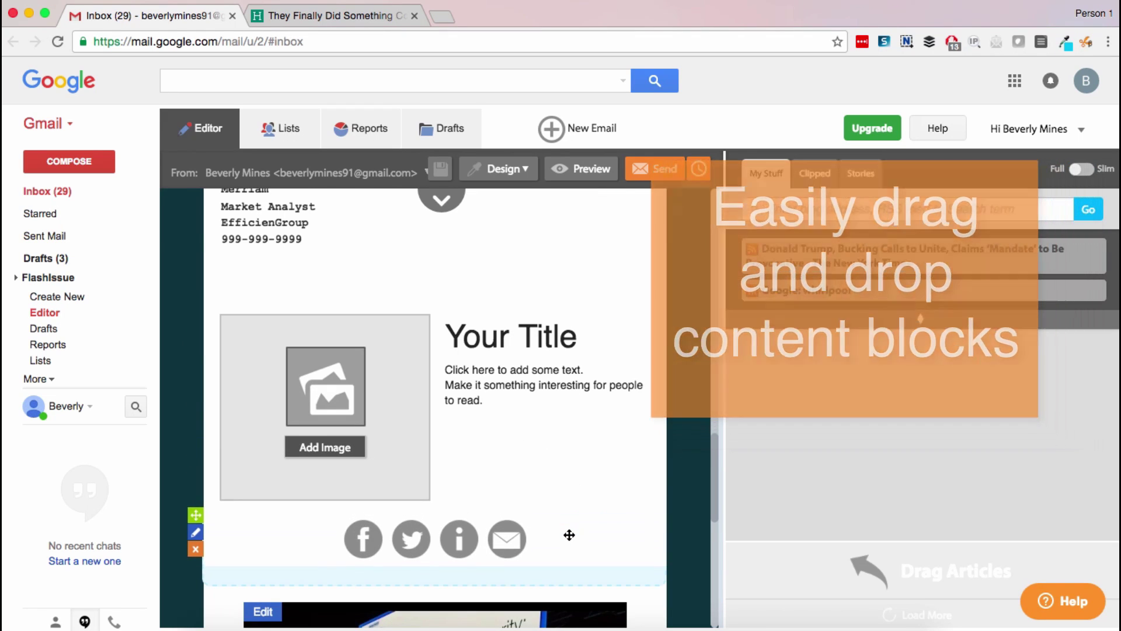
scroll(700, 513, up, 3)
scroll(700, 514, up, 5)
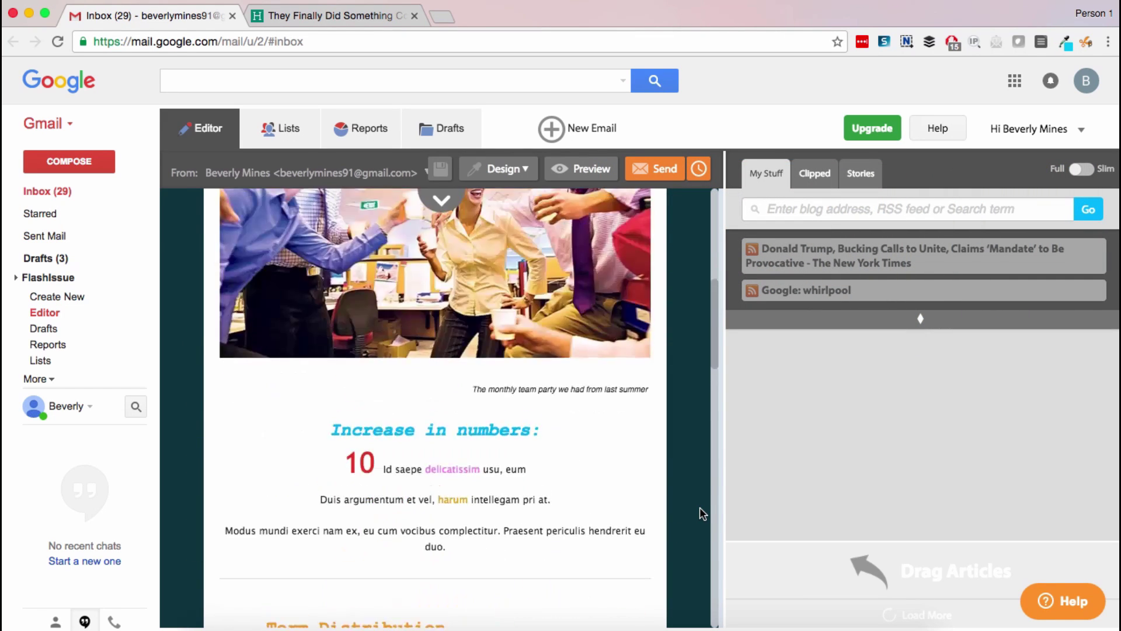
scroll(699, 513, up, 5)
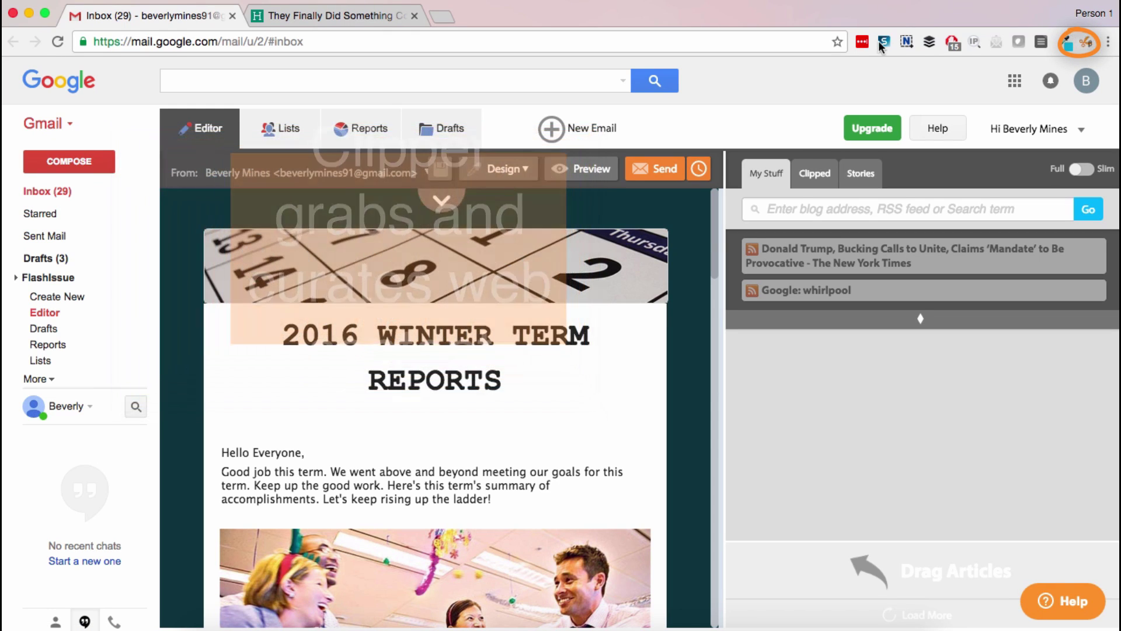
Clip the Huffington Post Spider-Man suit article with FlashIssue Clipper, then go back to the Gmail editor
click(340, 17)
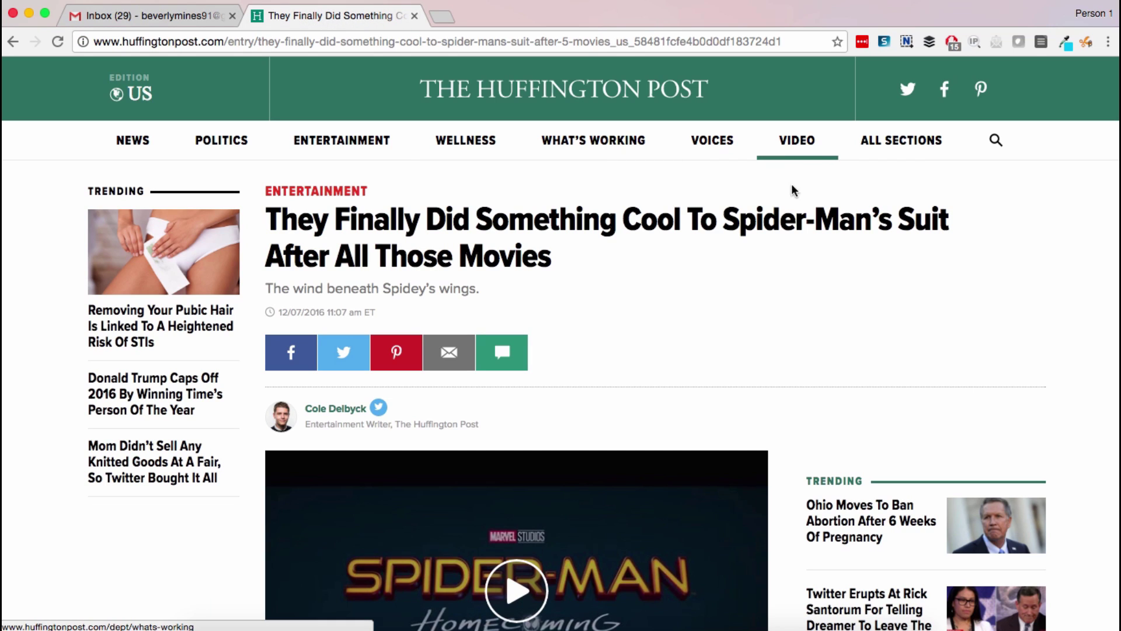
click(1086, 42)
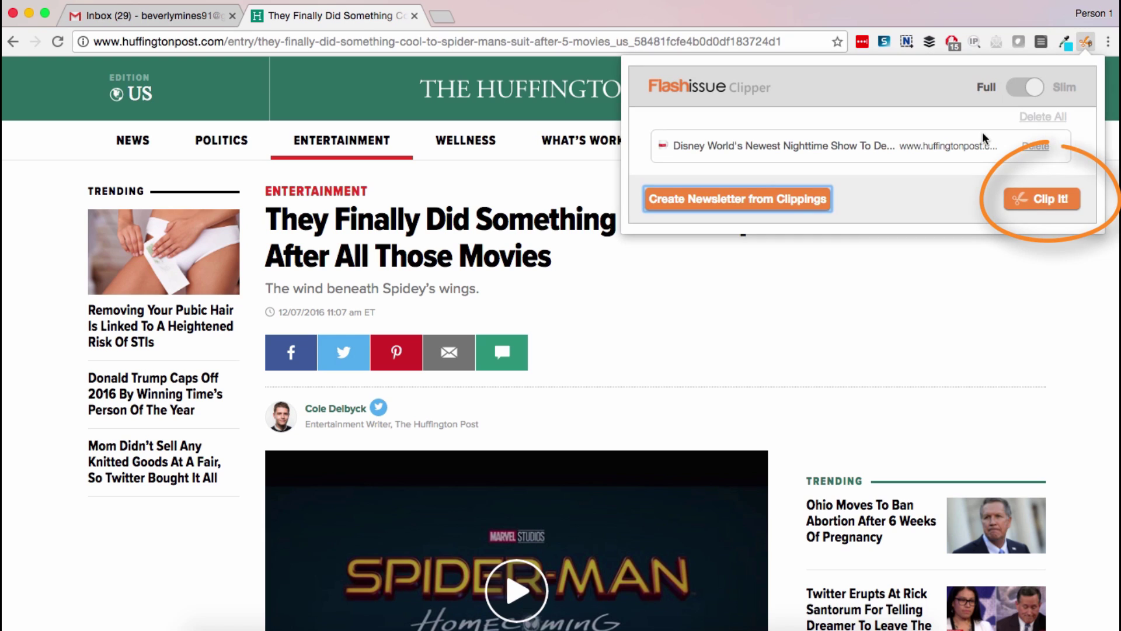
click(1027, 202)
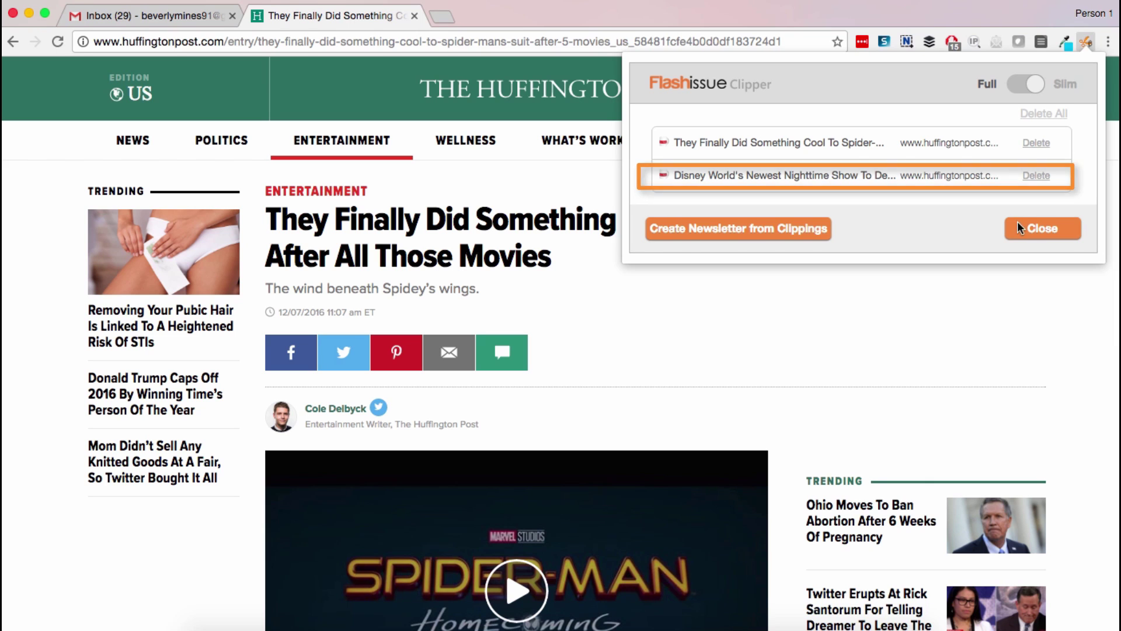
click(1040, 233)
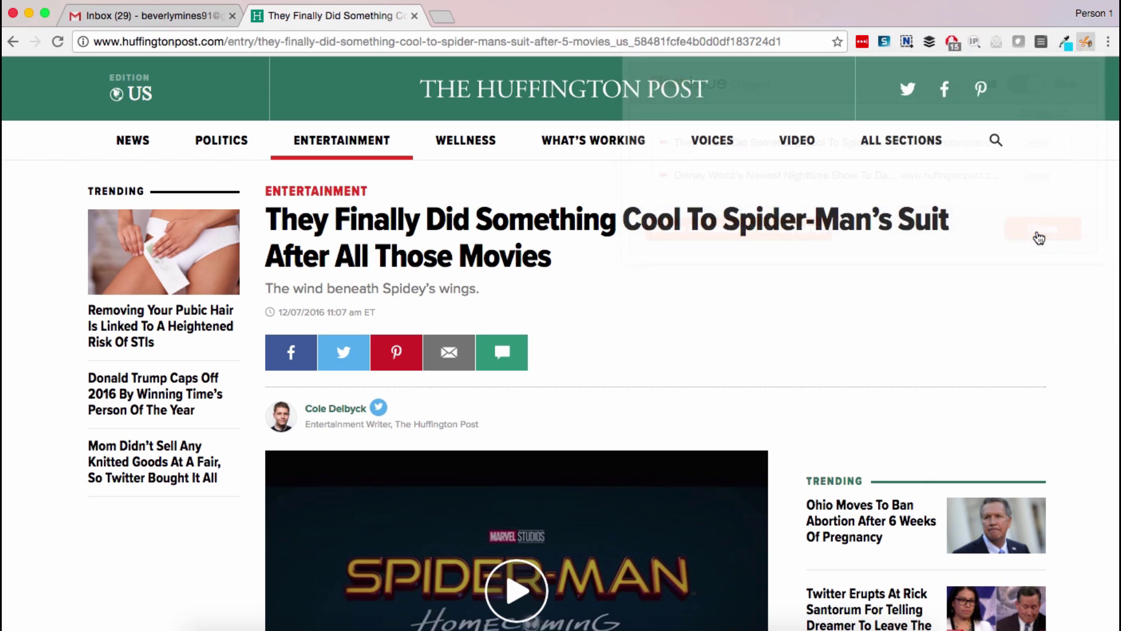
click(210, 15)
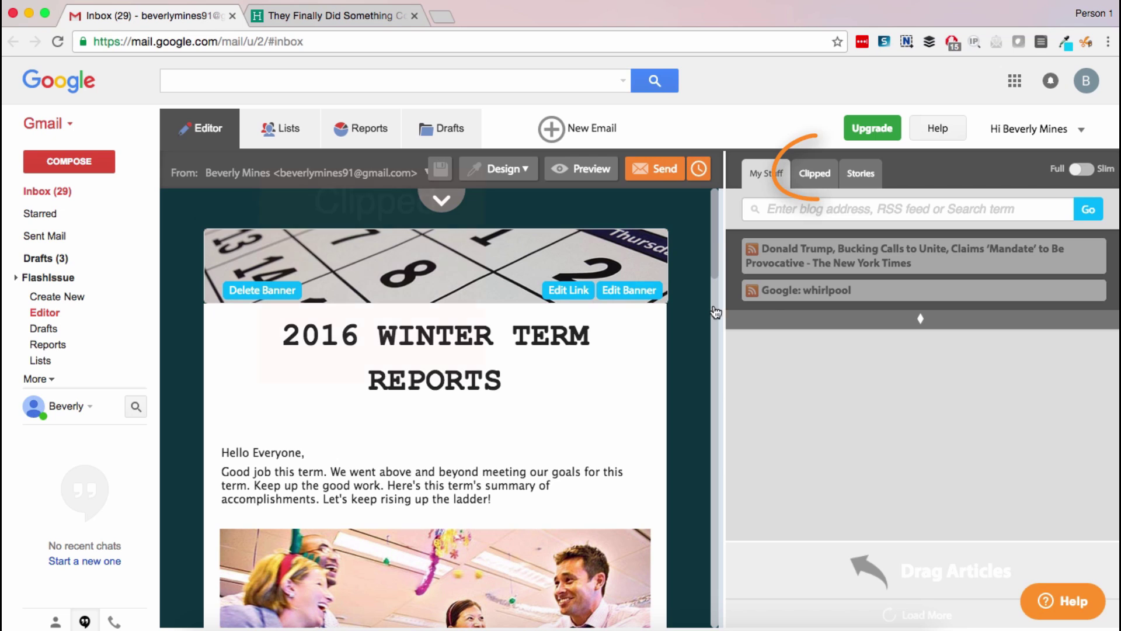
Drag the clipped Spider-Man article below the banner and load the New York Times Trump feed
click(812, 180)
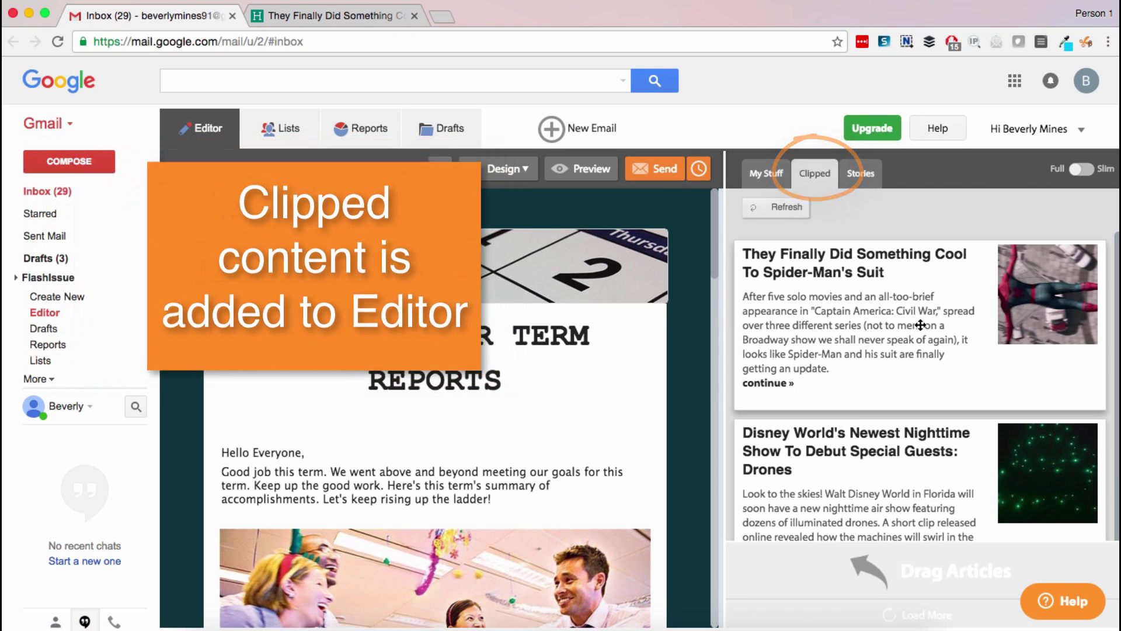
drag(920, 325, 619, 368)
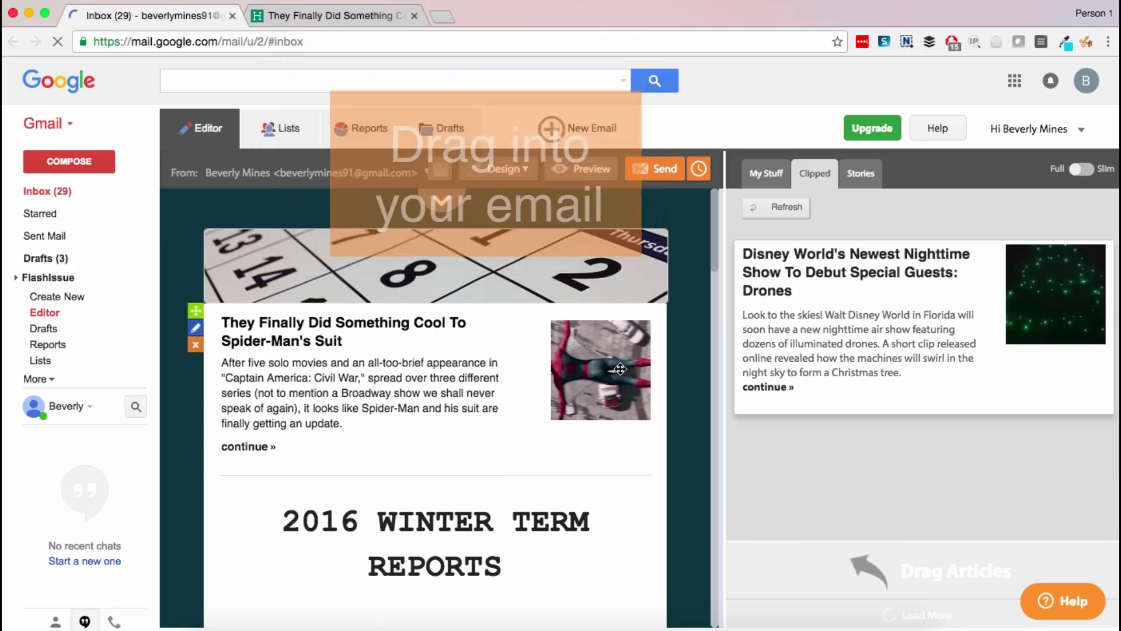
click(765, 174)
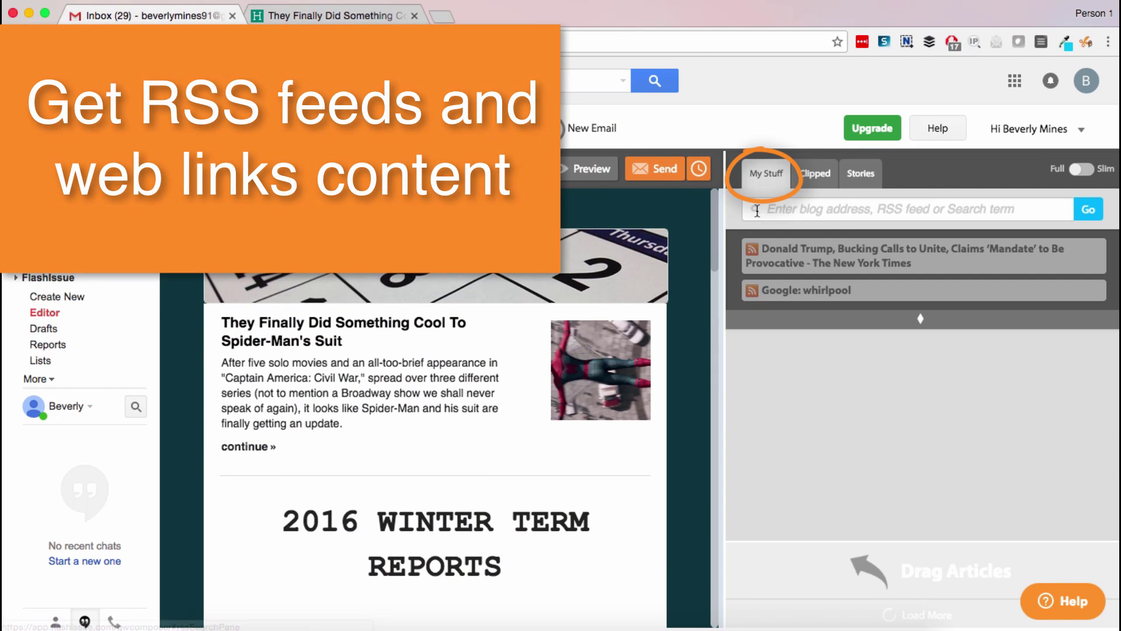
click(807, 263)
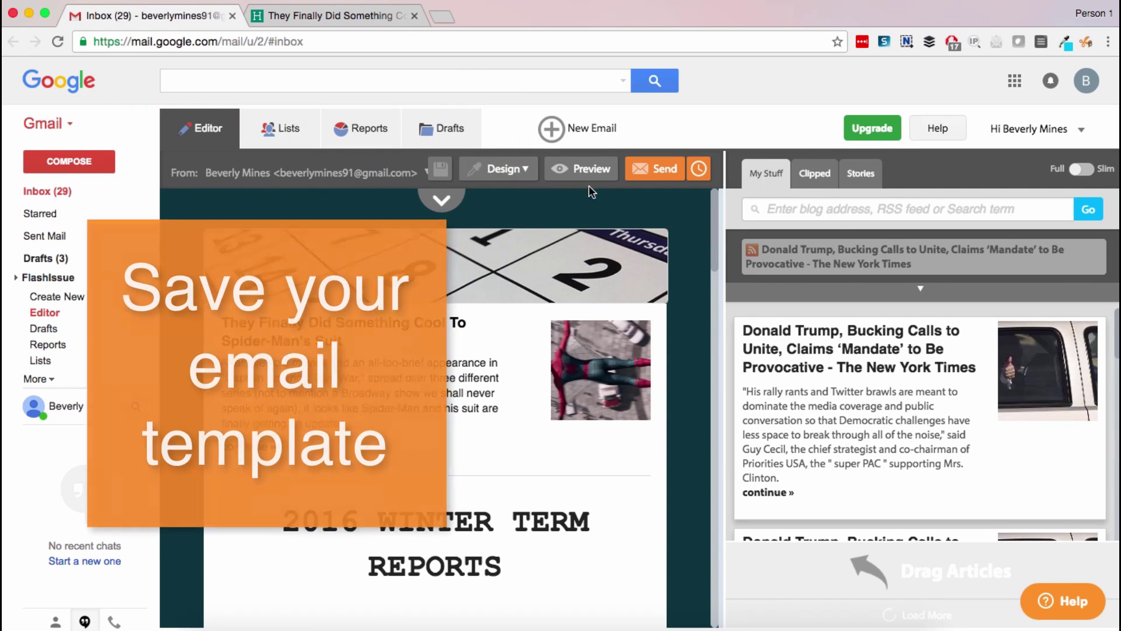
Check the Design options, then cancel the send-later schedule without setting a send time
click(515, 176)
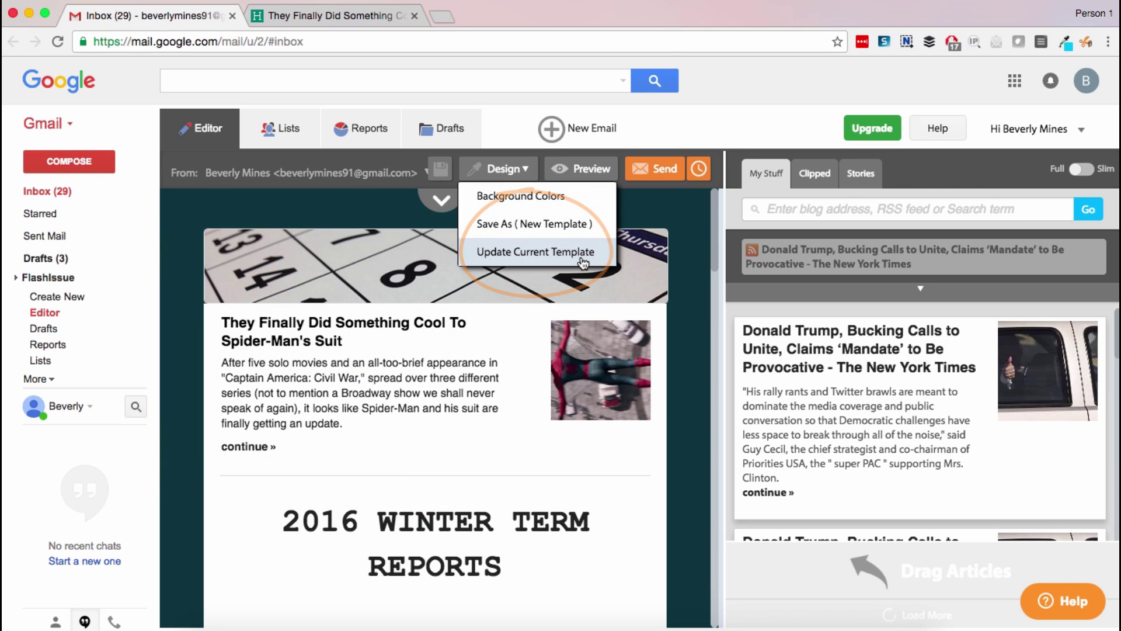
click(700, 169)
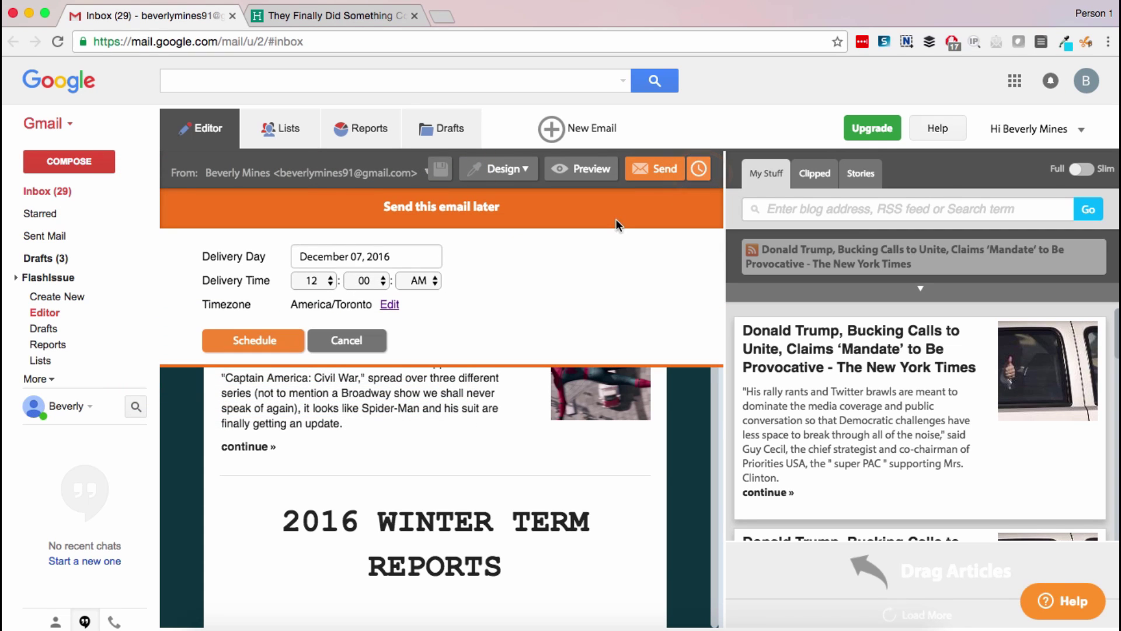
click(280, 343)
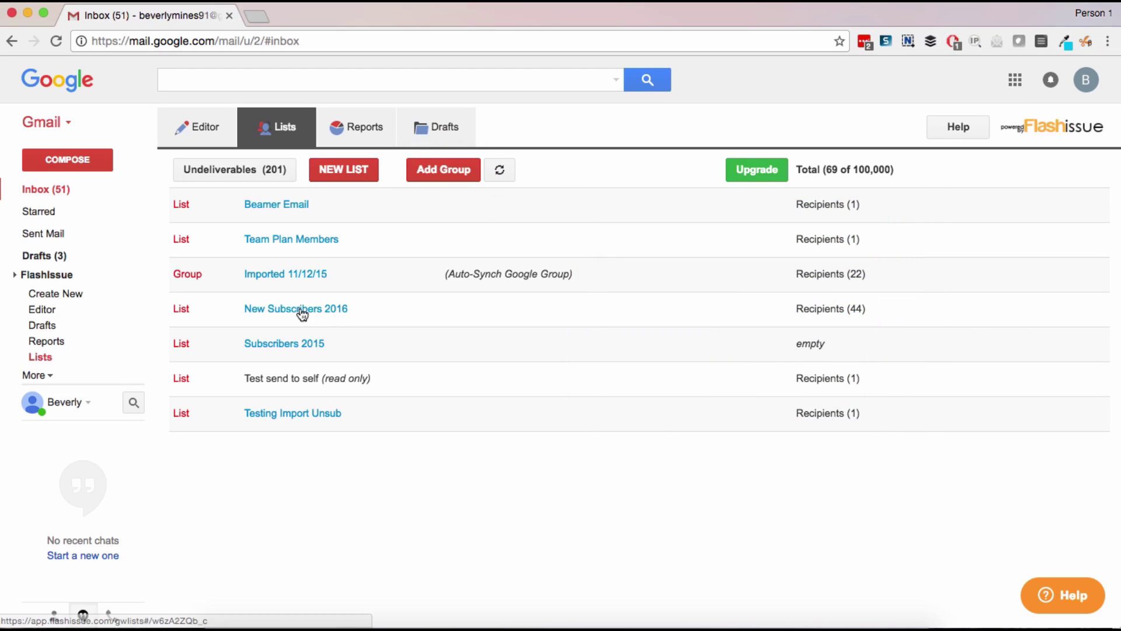
Open New Subscribers 2016, then close the Address Book and Add Contact dialogs without adding anyone
click(300, 310)
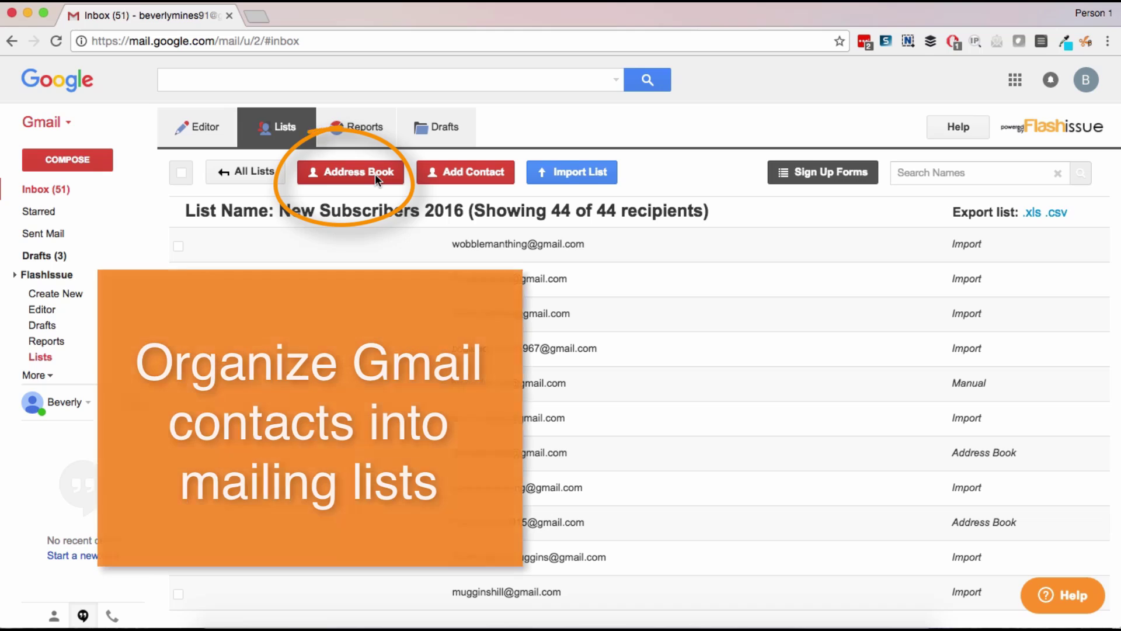
click(375, 173)
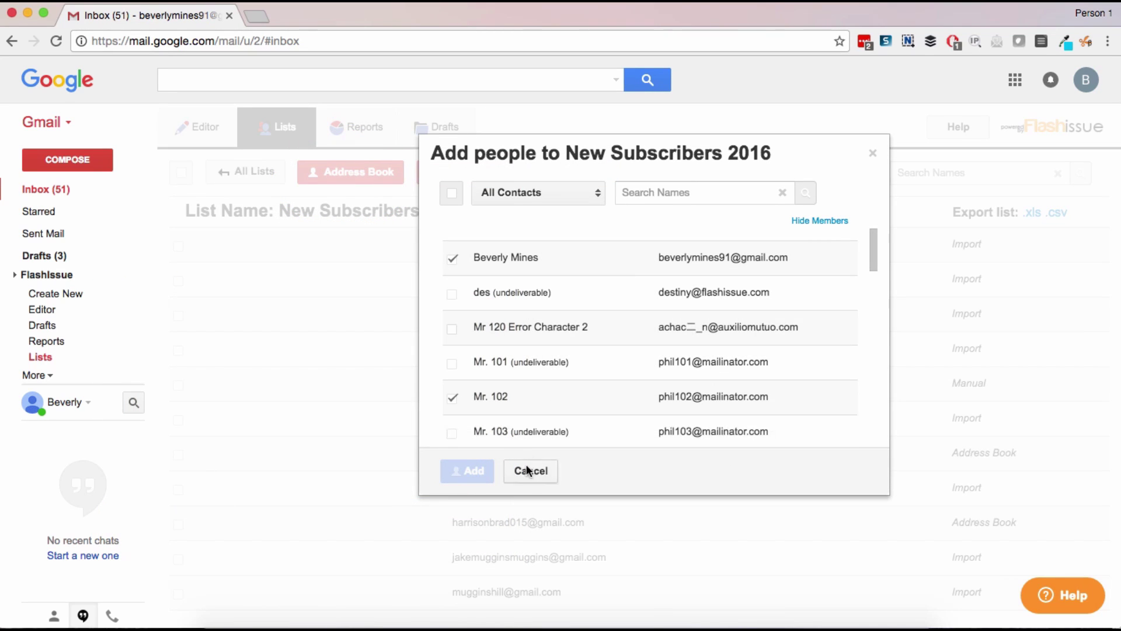
click(526, 471)
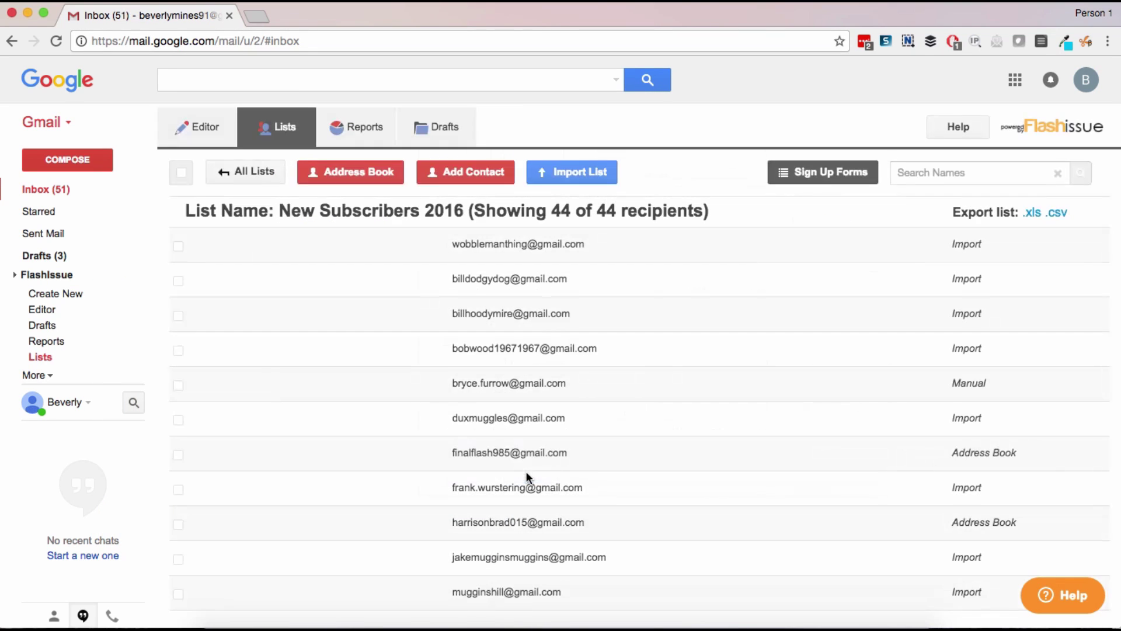
click(468, 174)
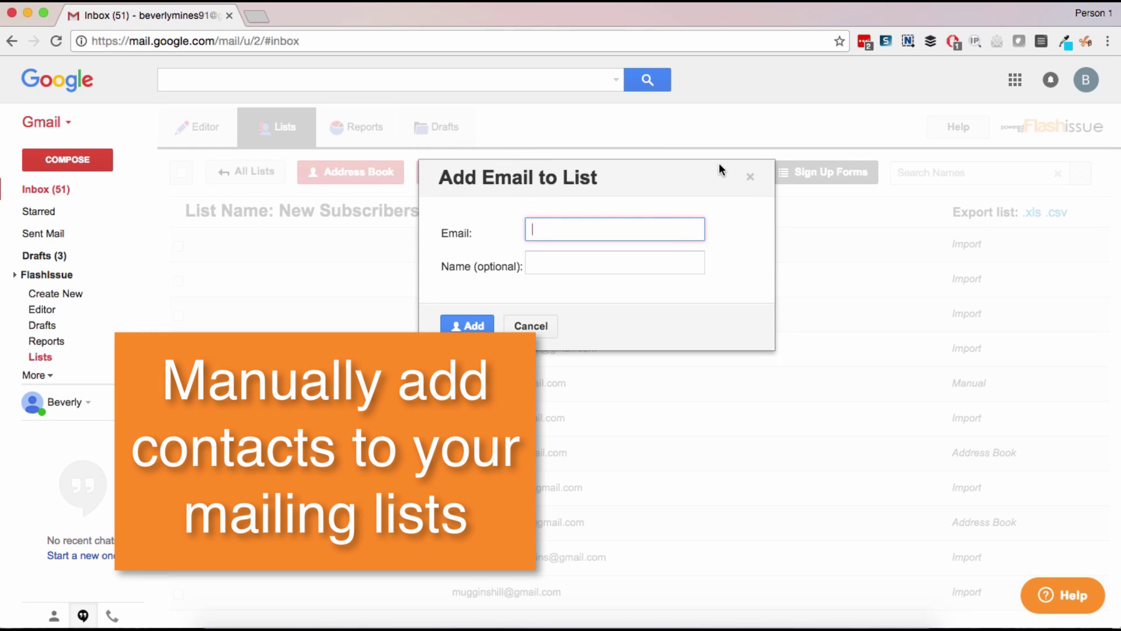
click(751, 178)
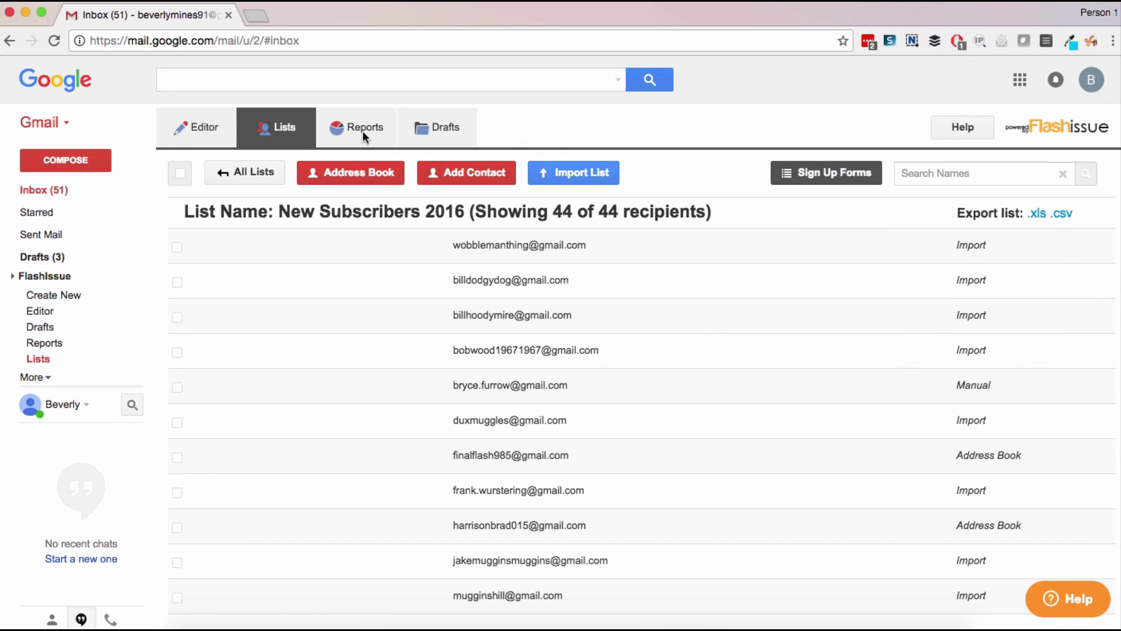
View the Reports details for the Nov 30 2016 Winter Reports send
click(355, 133)
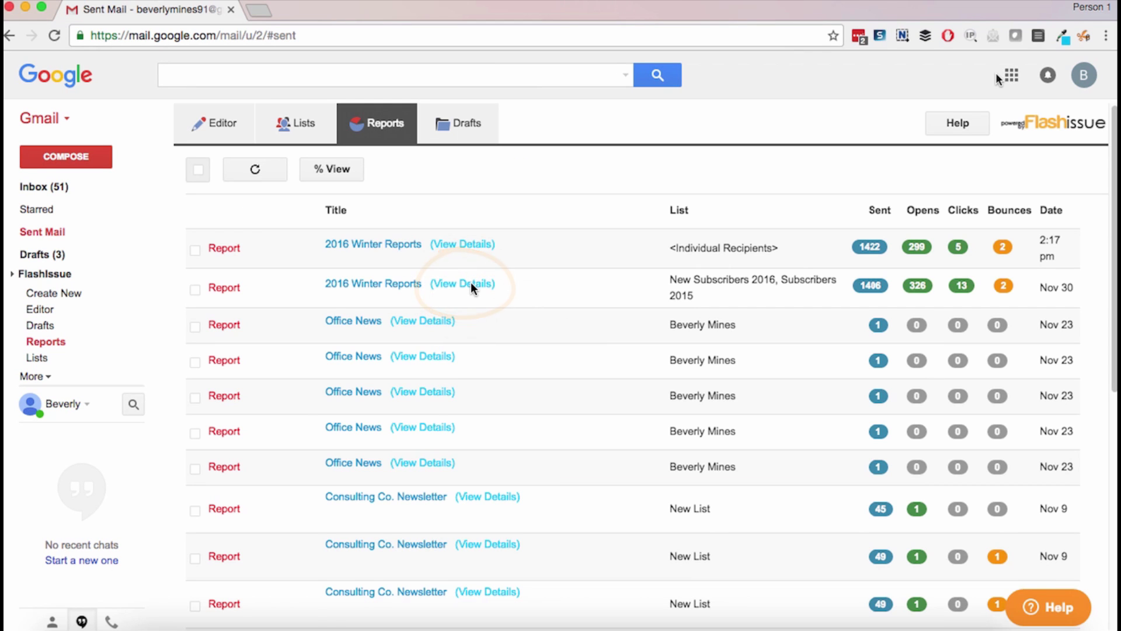
click(471, 282)
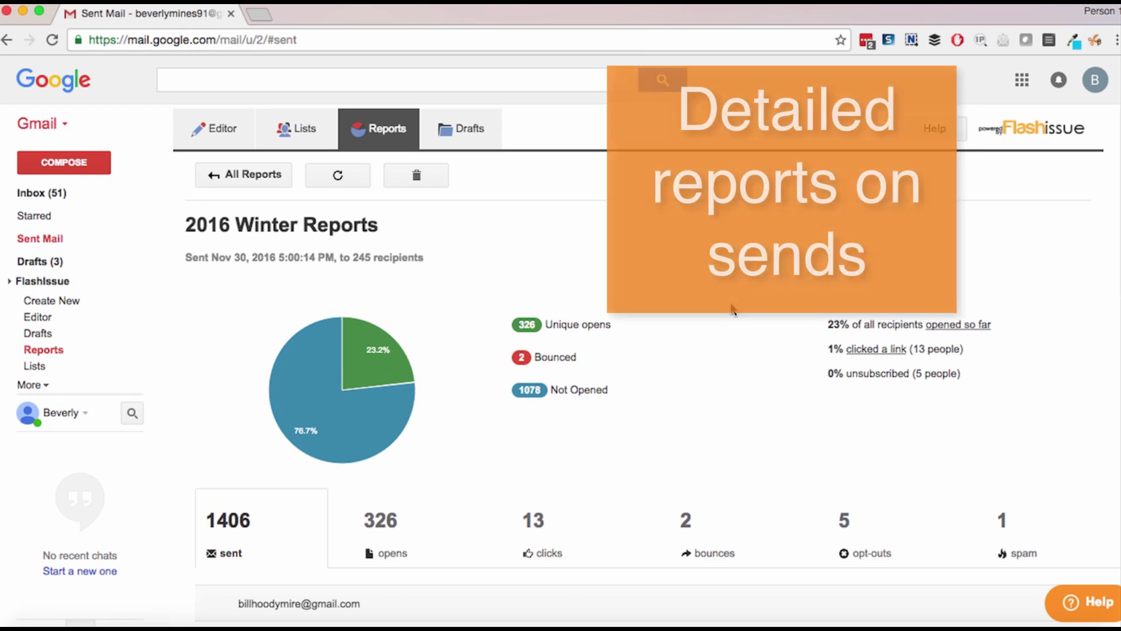